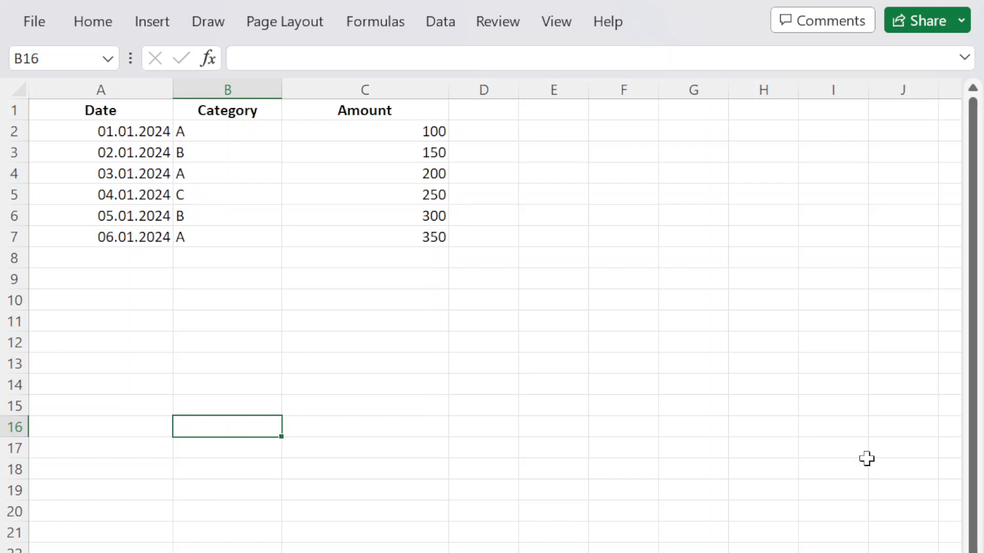
Enter =SUMIFS(C2:C7;B2:B7;"A") in cell D2 to sum the amounts of category A
left_click(426, 151)
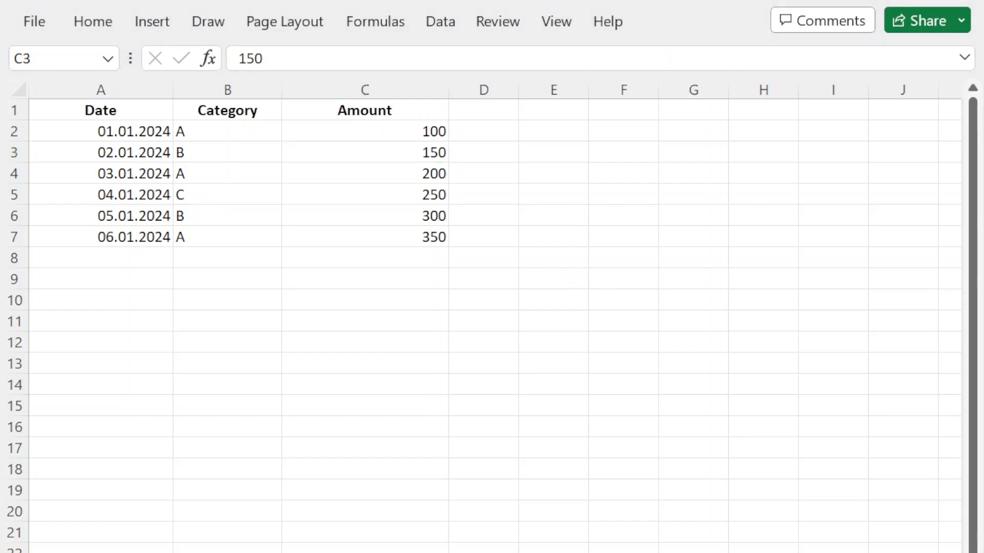
left_click(499, 134)
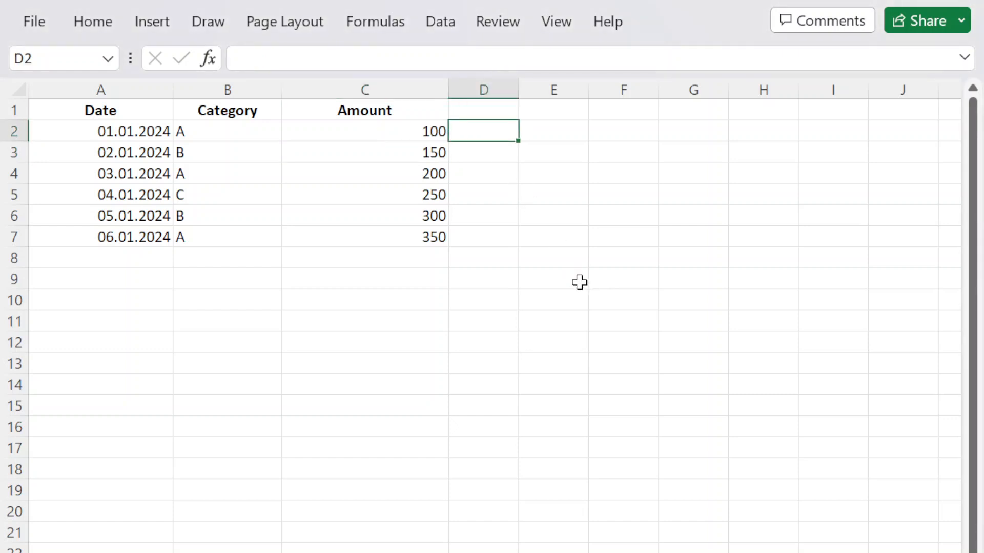
type("=")
type("sum")
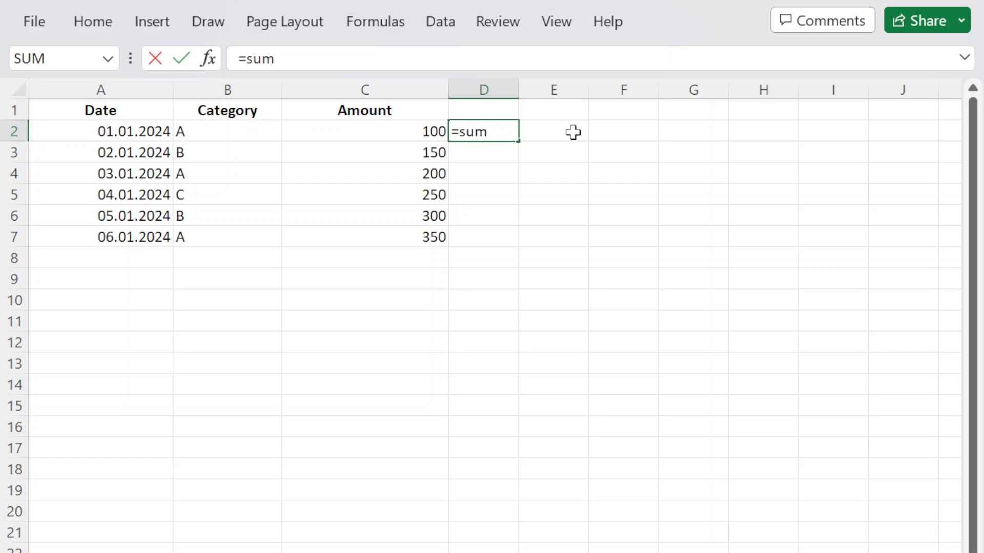
double_click(536, 192)
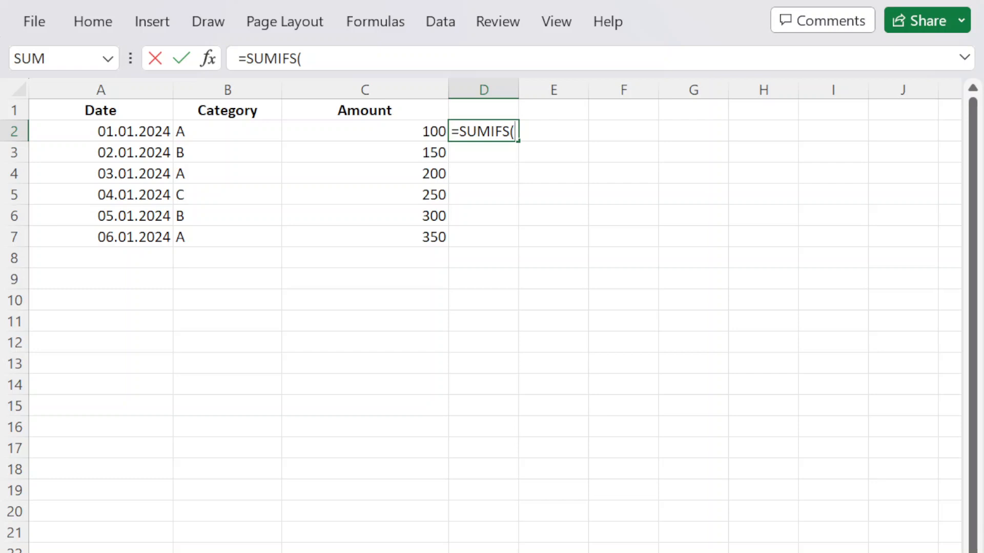
left_click_drag(371, 129, 383, 226)
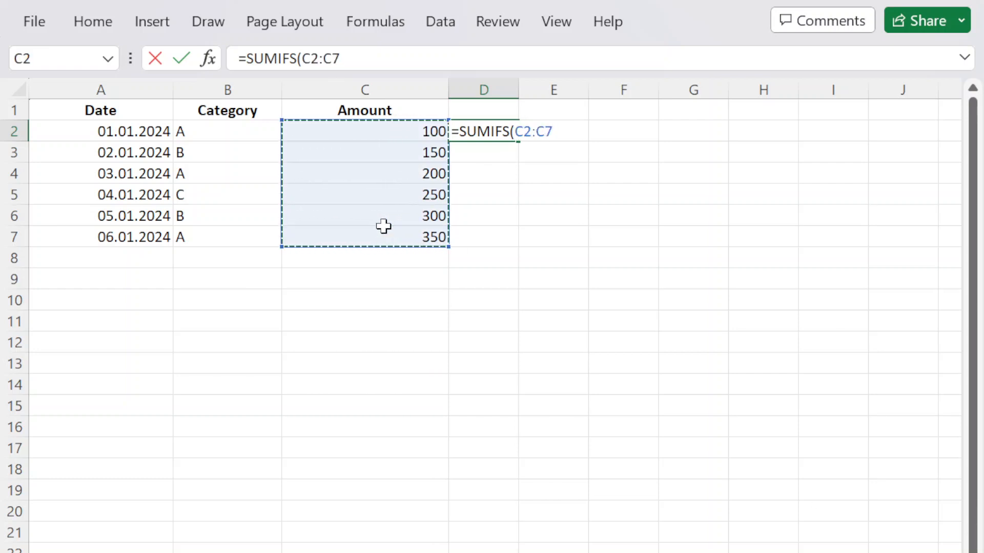
type(";")
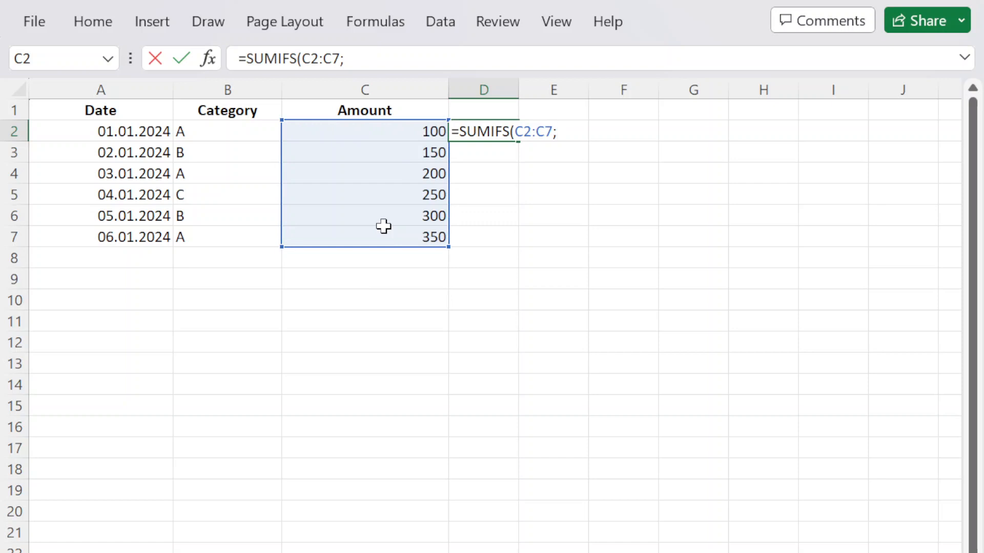
left_click_drag(199, 135, 208, 234)
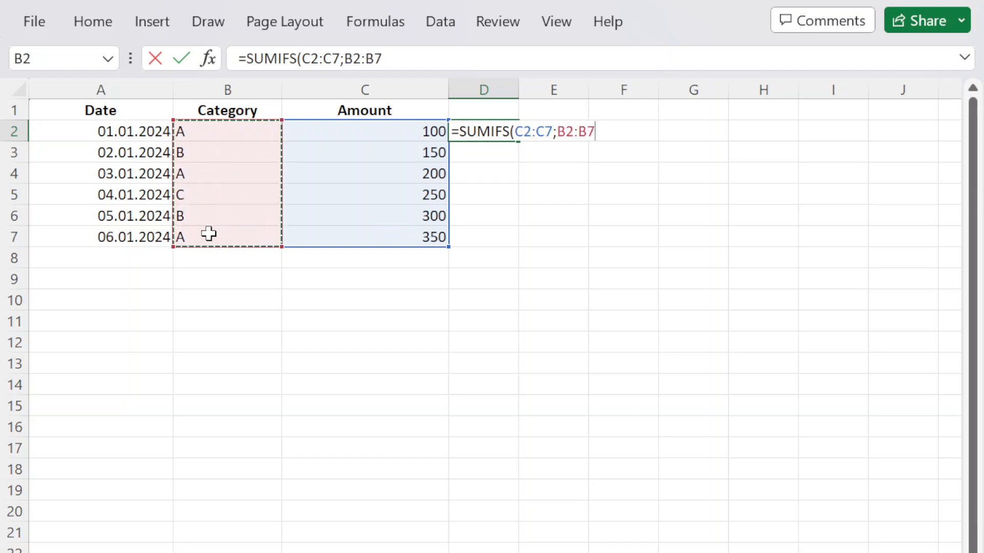
type(";")
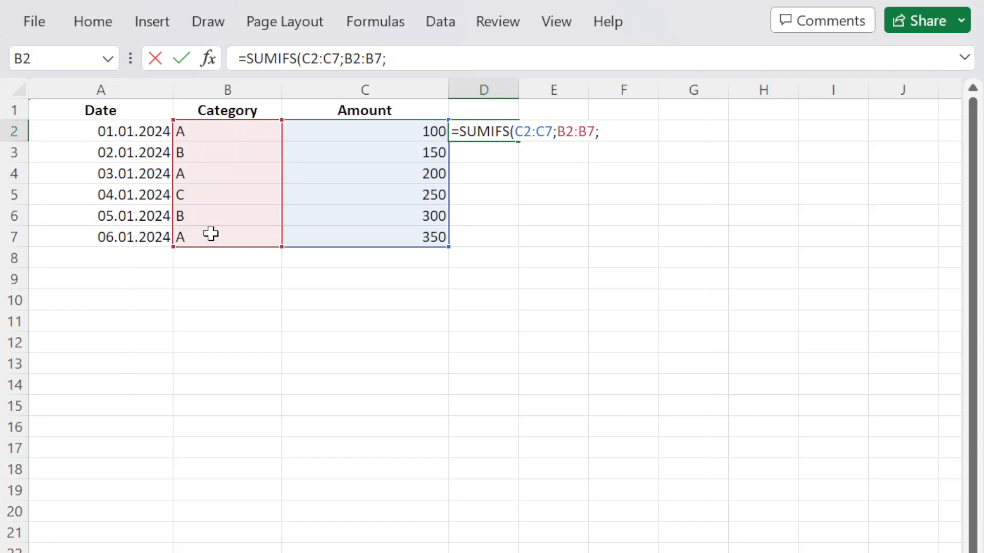
type("\"A\")")
key("Return")
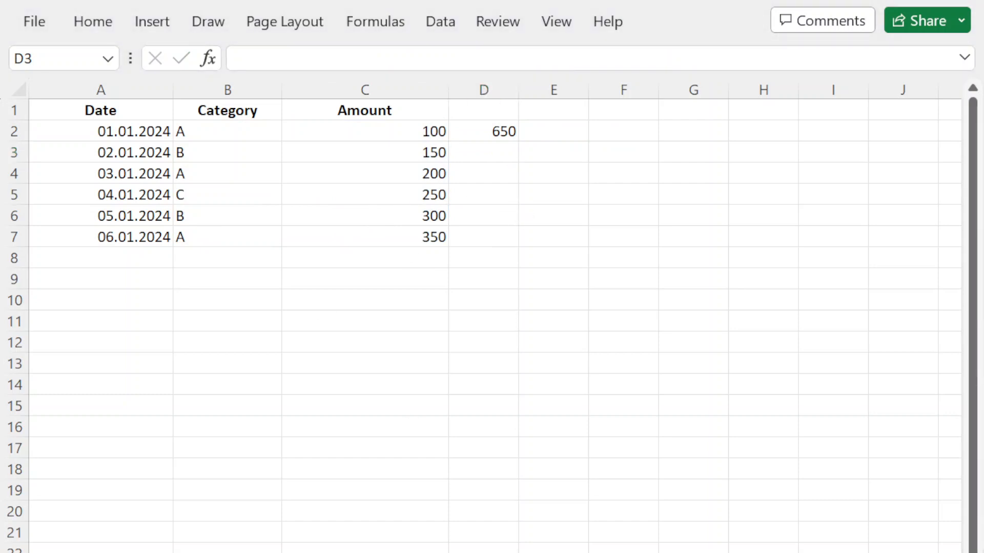
Highlight the category and amount cells of the three category A rows (B2:C2, B4:C4 and B7:C7) to check what the formula sums
left_click(429, 131)
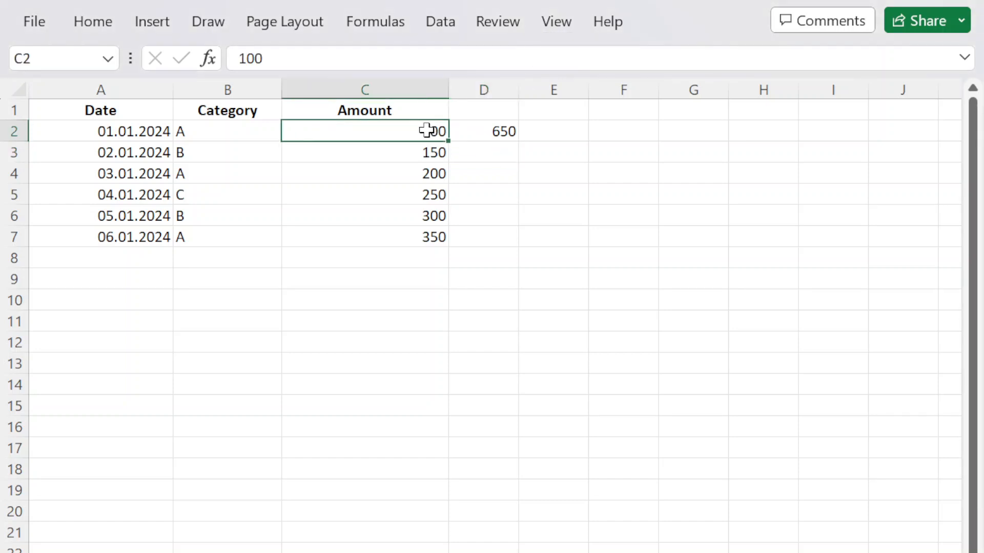
left_click_drag(210, 129, 353, 134)
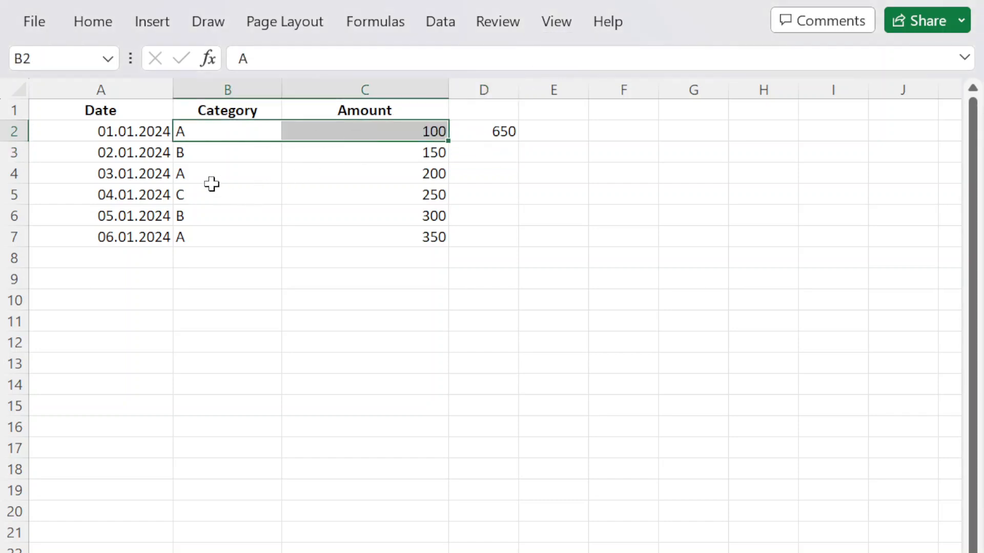
left_click_drag(211, 185, 303, 182, "ctrl")
left_click_drag(246, 240, 379, 237, "ctrl")
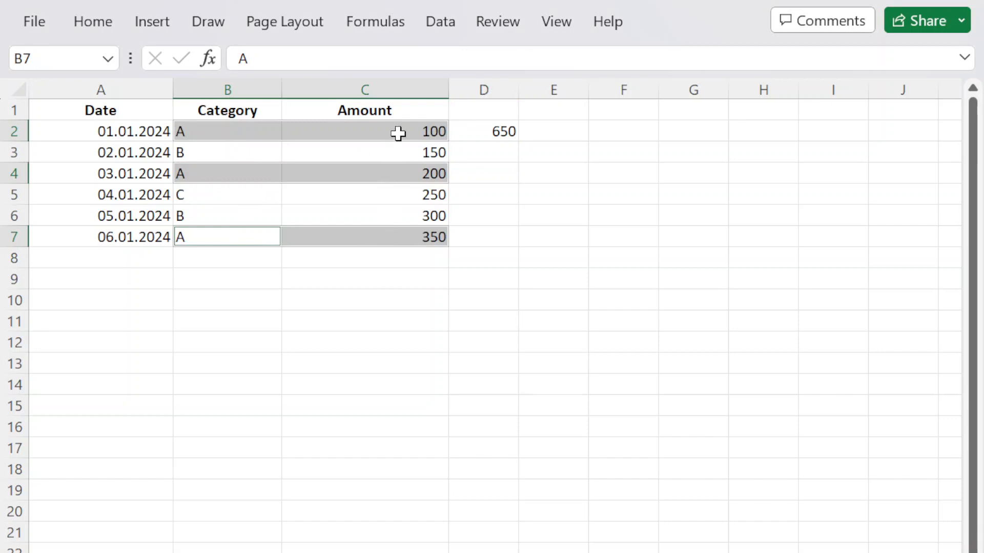
Extend the SUMIFS formula in D2 with the date range A2:A7 and the criterion ">2024-01-01"
left_click_drag(501, 131, 495, 138)
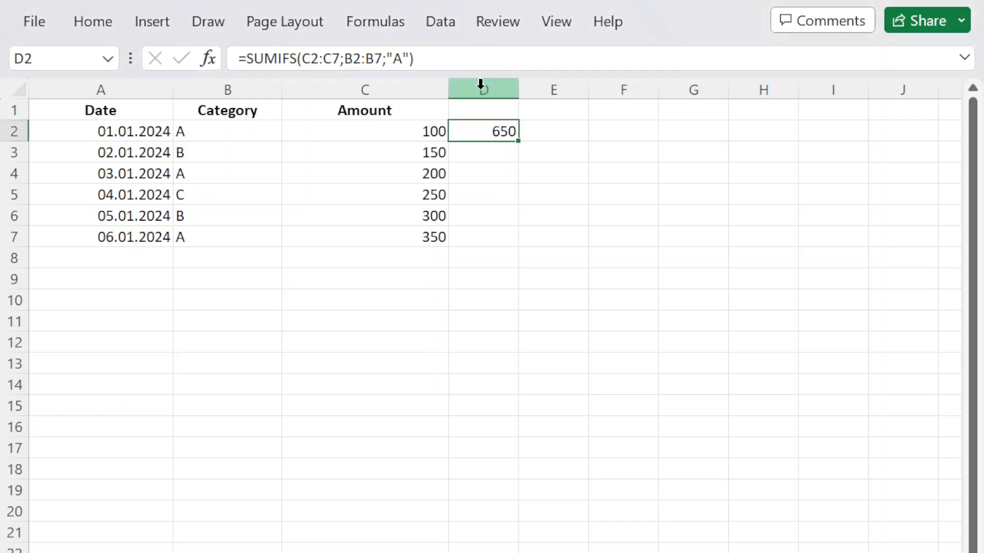
double_click(501, 131)
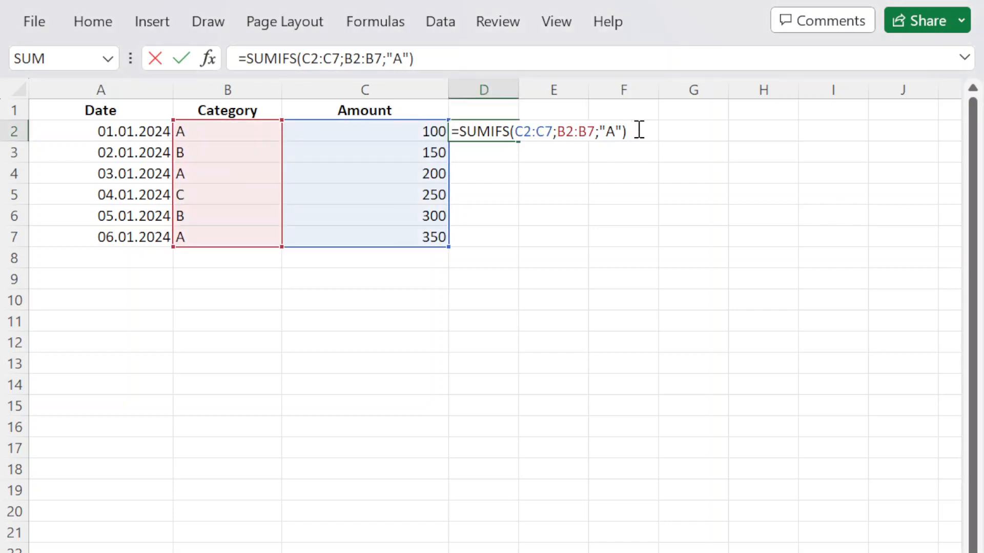
key("BackSpace")
type(";")
left_click_drag(72, 134, 86, 226)
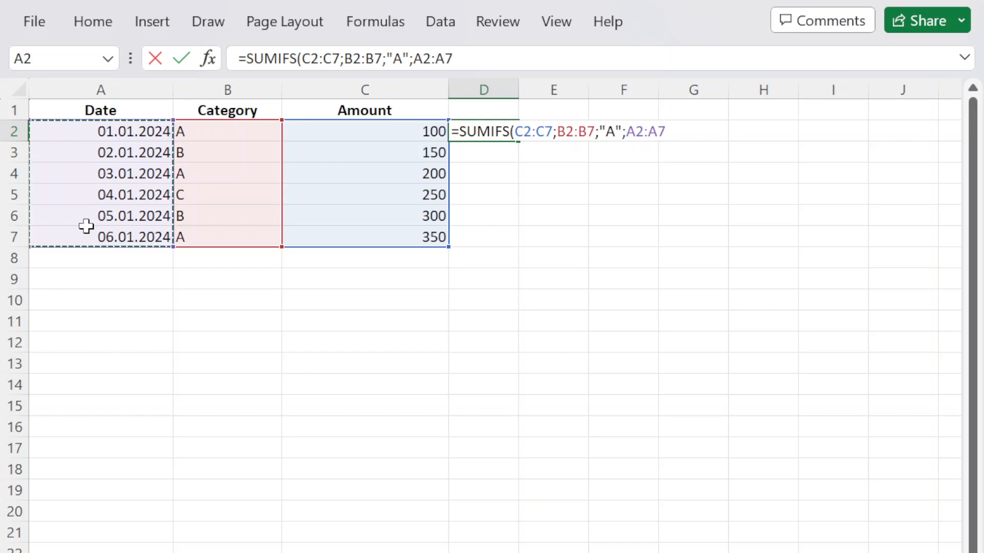
type(";")
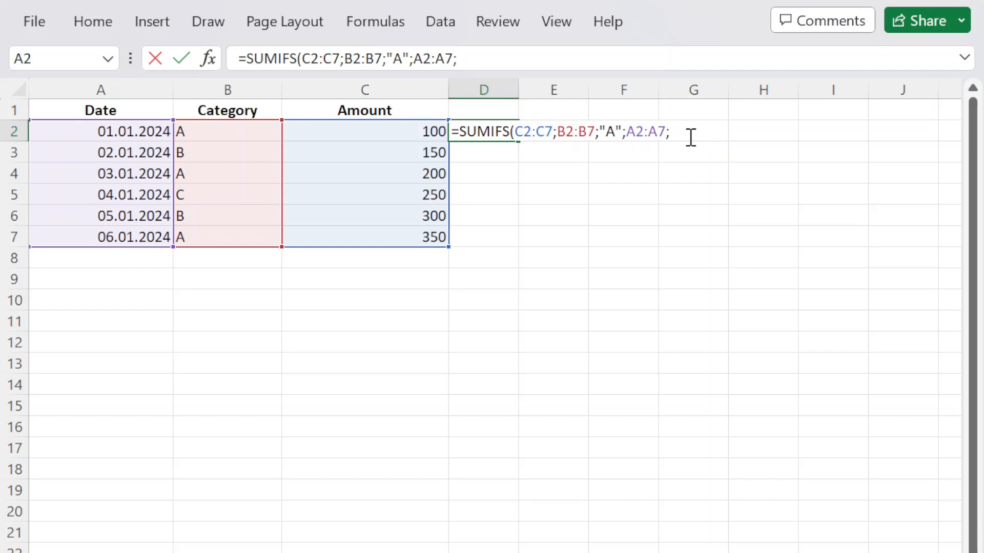
type("\">")
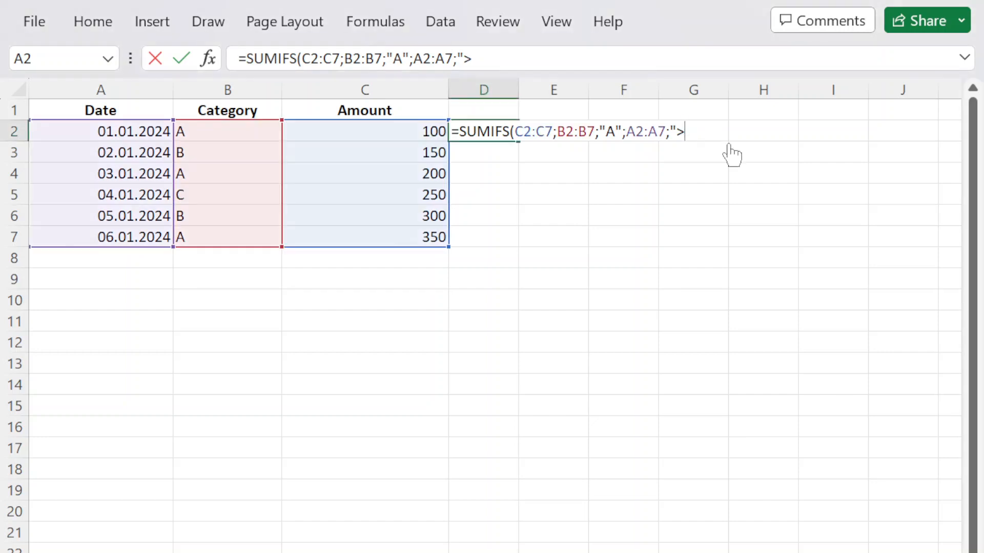
type("2024")
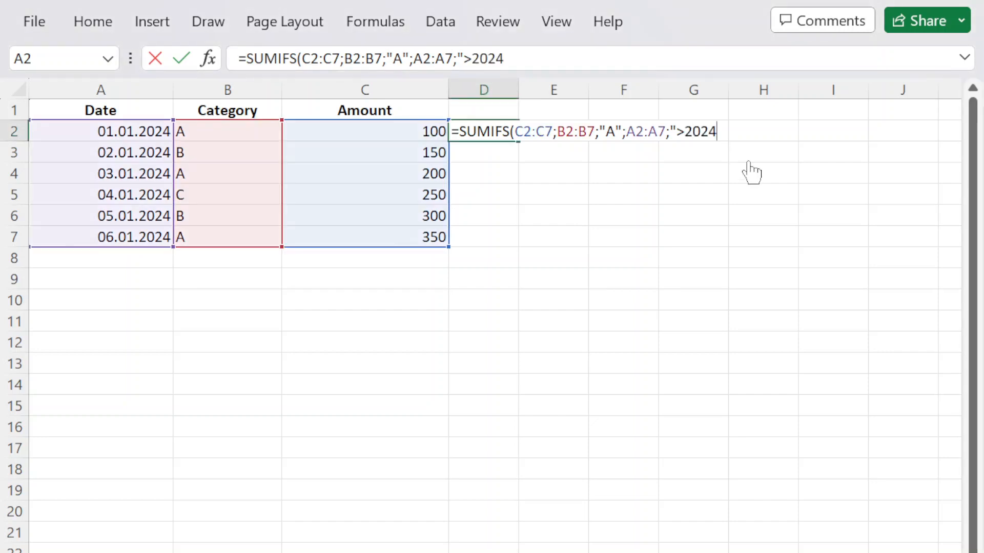
type("-01-01\"")
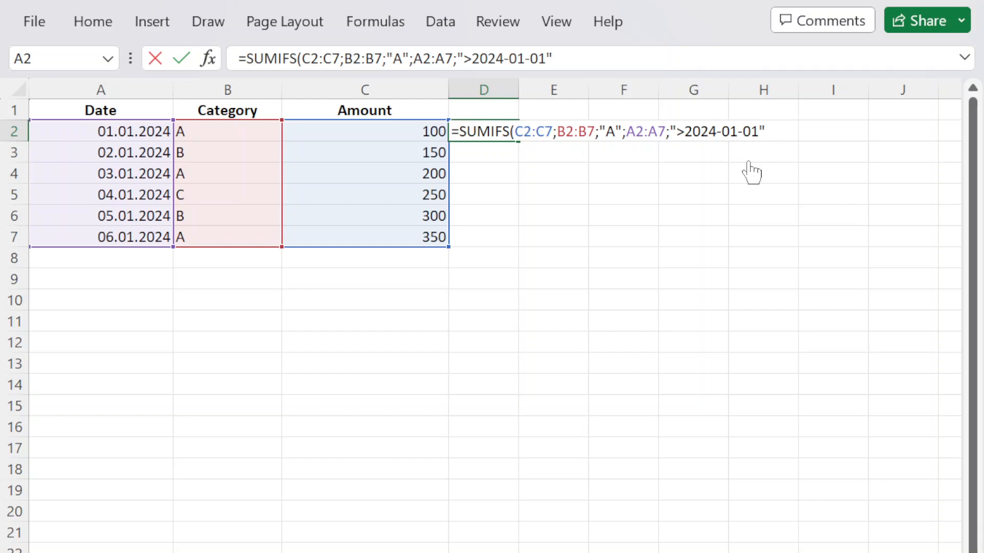
Add the date range A2:A7 again with the end-date criterion "<=2024-01-31" and complete the D2 formula
type(":")
left_click_drag(139, 132, 139, 236)
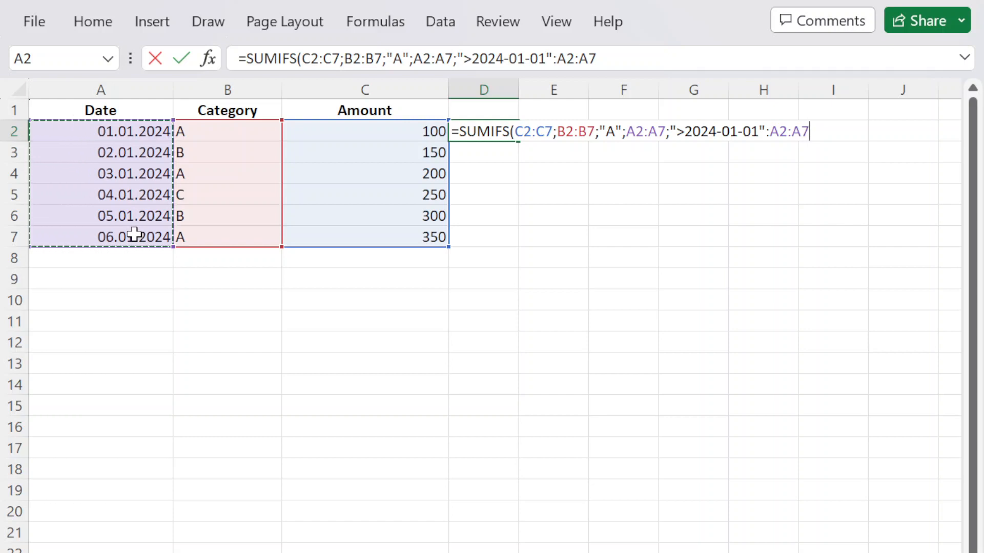
type(";")
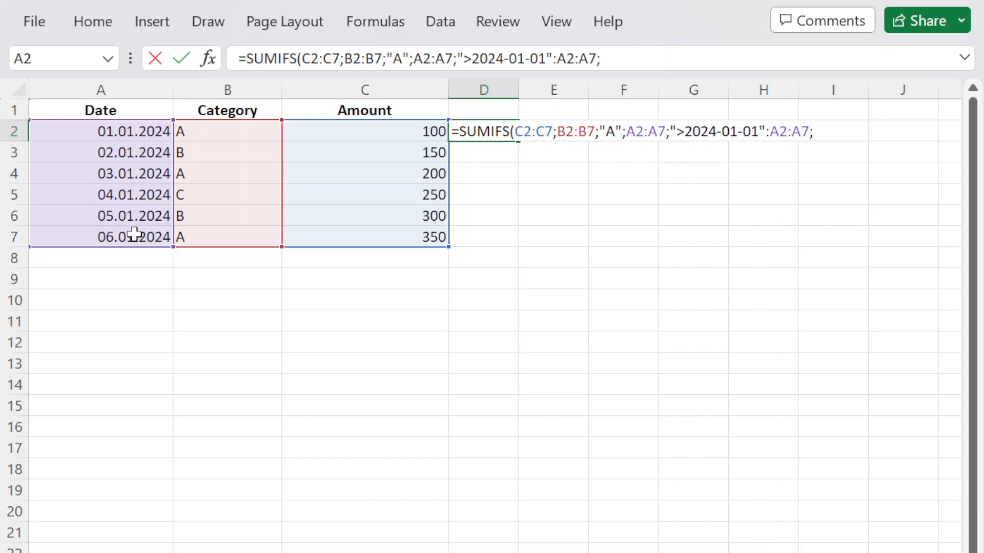
type("\"<")
type("=2024-01")
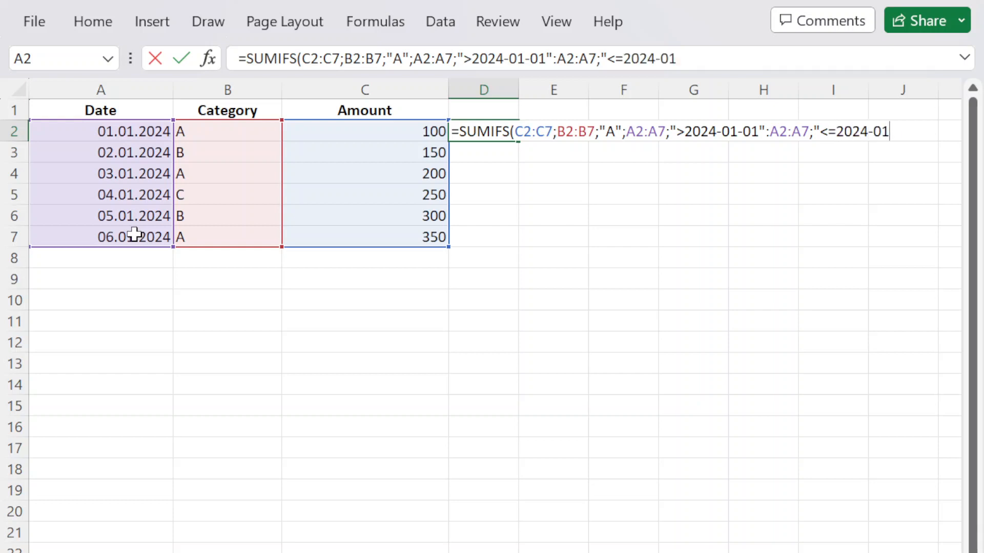
type("-31\")")
key("Return")
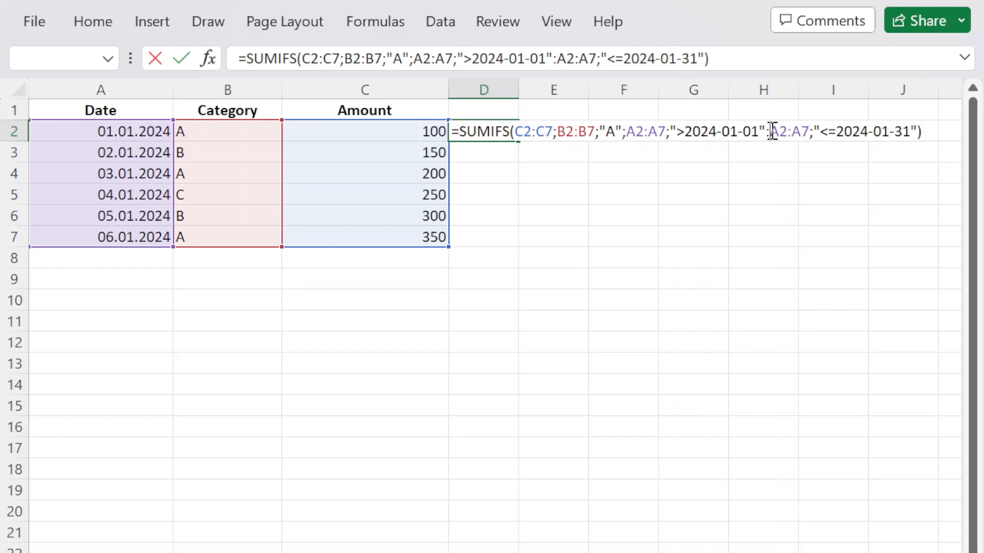
Correct the D2 formula by replacing the colon before the second A2:A7 with a semicolon and changing the start-date criterion to ">=2024-01-01"
key("BackSpace")
type(";")
key("Return")
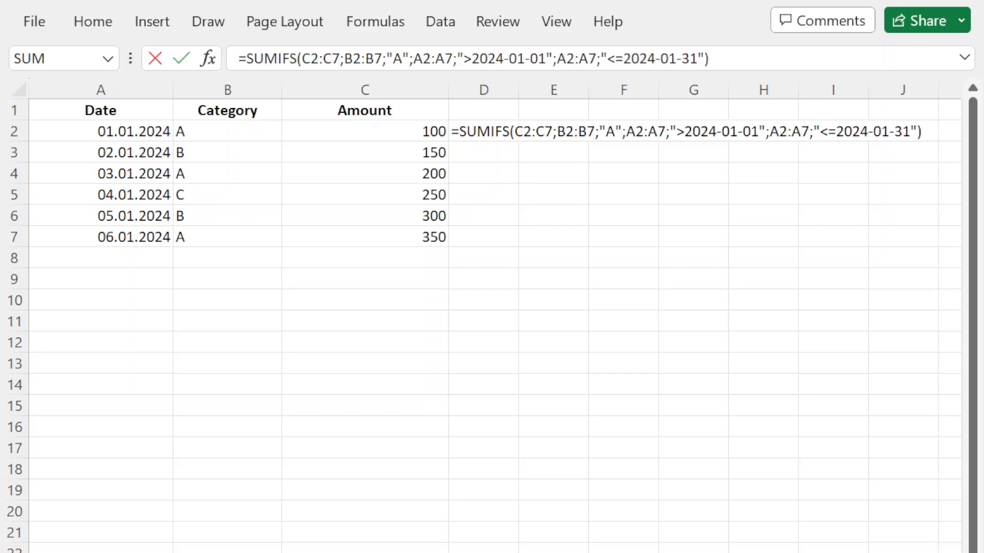
left_click(688, 133)
type("=")
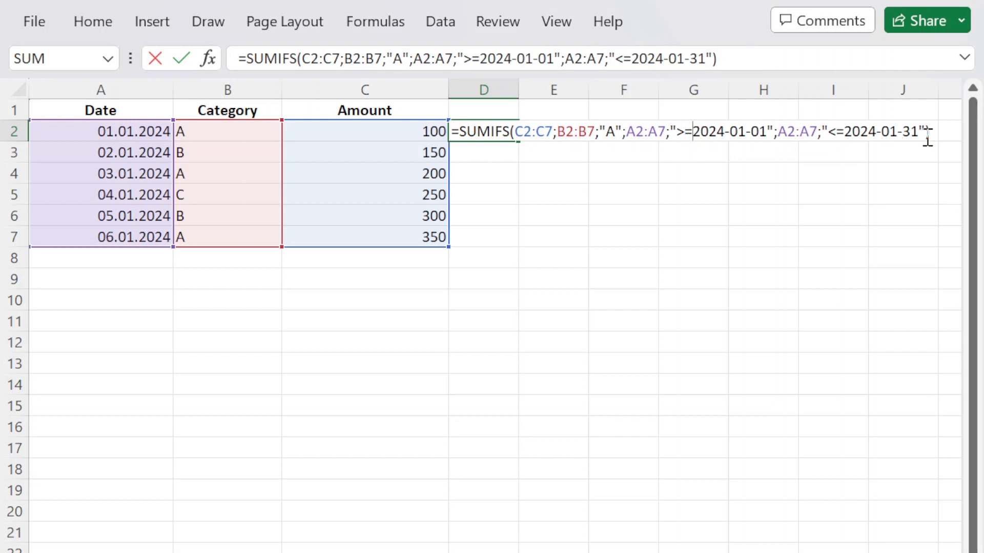
key("Return")
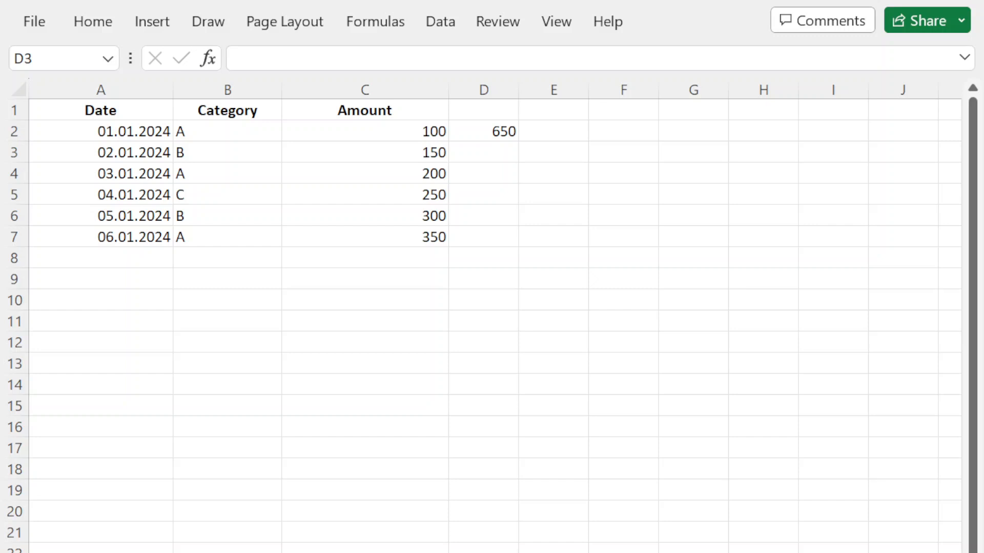
Examine the complete SUMIFS formula in D2 with its category and date criteria, and close the cell
left_click(496, 130)
double_click(496, 130)
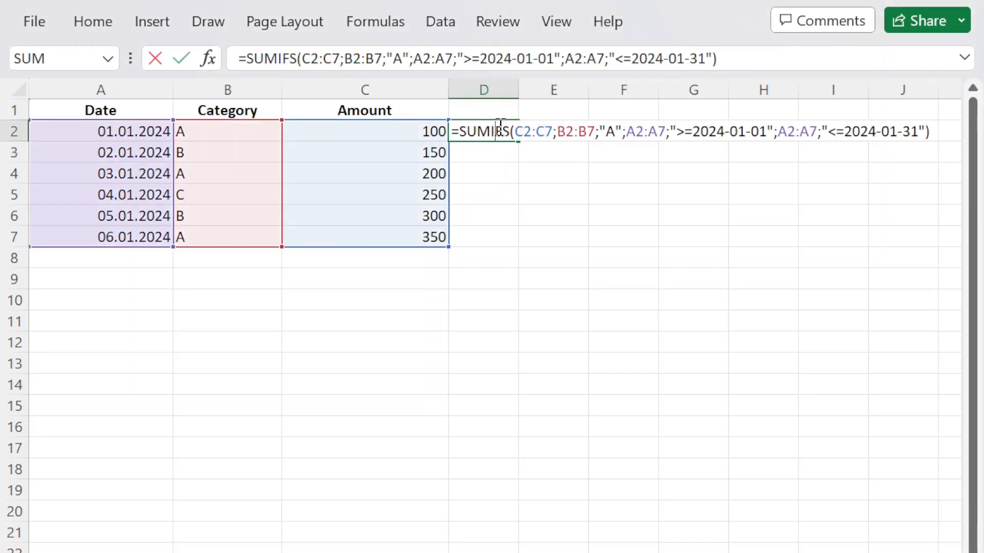
left_click_drag(933, 131, 453, 124)
left_click(477, 132)
key("Return")
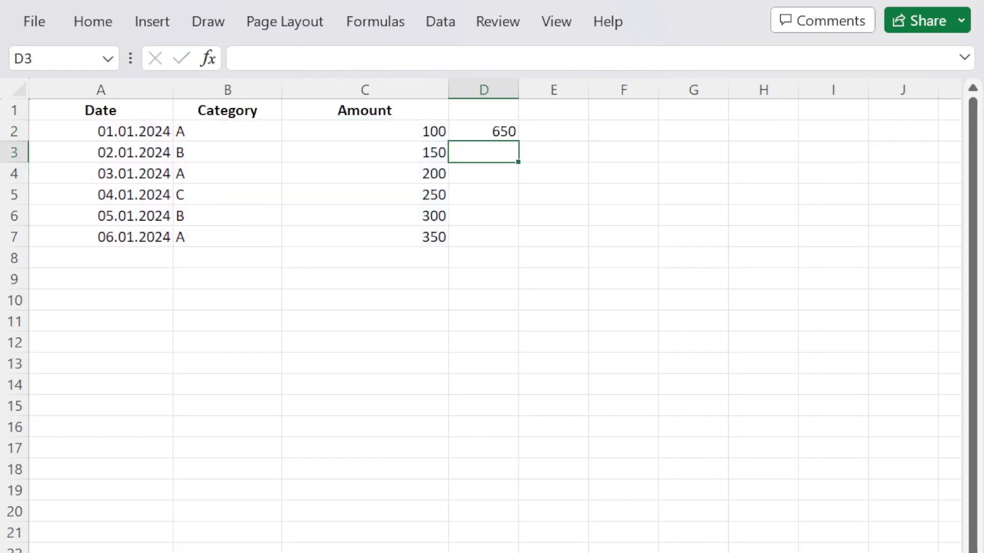